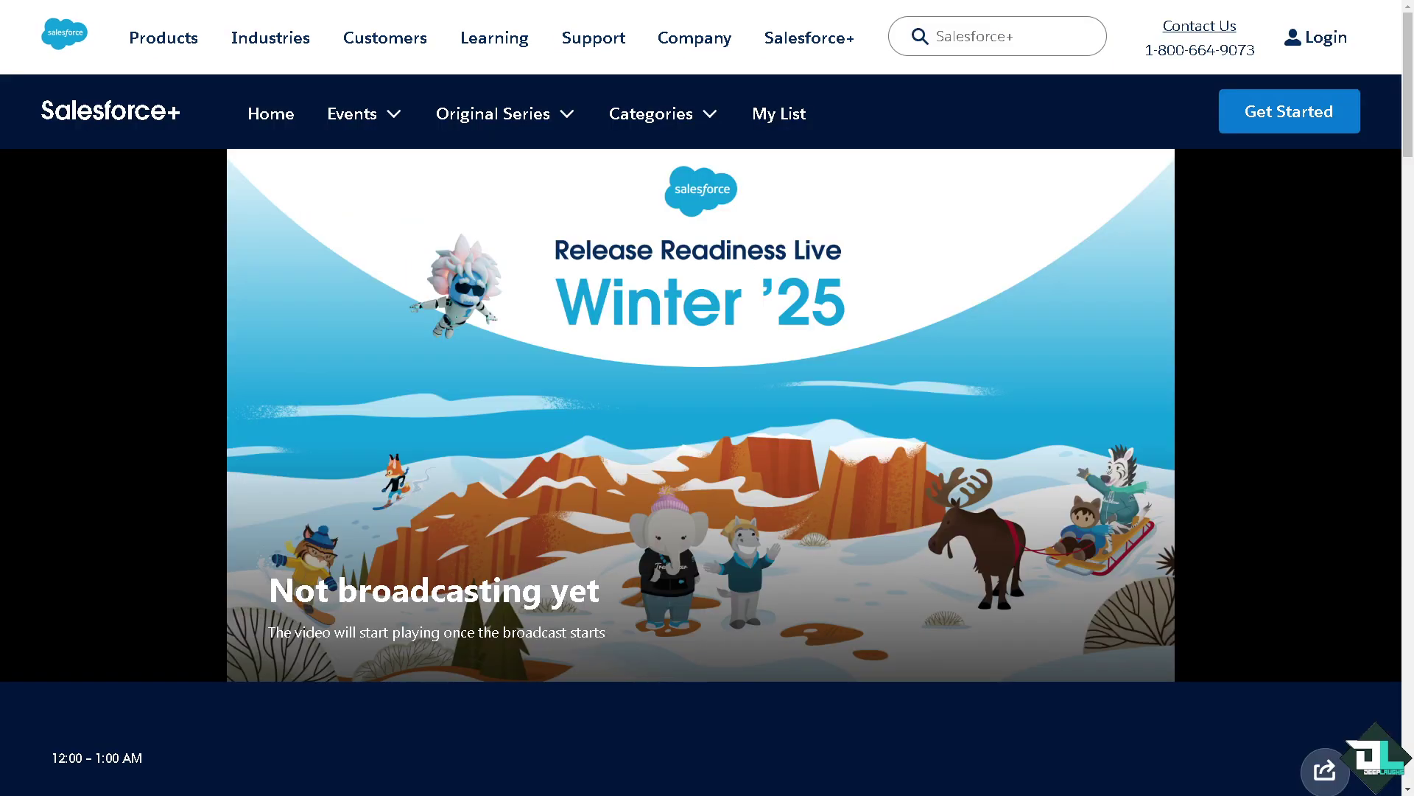
Check the Salesforce login options, then bring up the Salesforce+ sign-up offer
left_click(1328, 48)
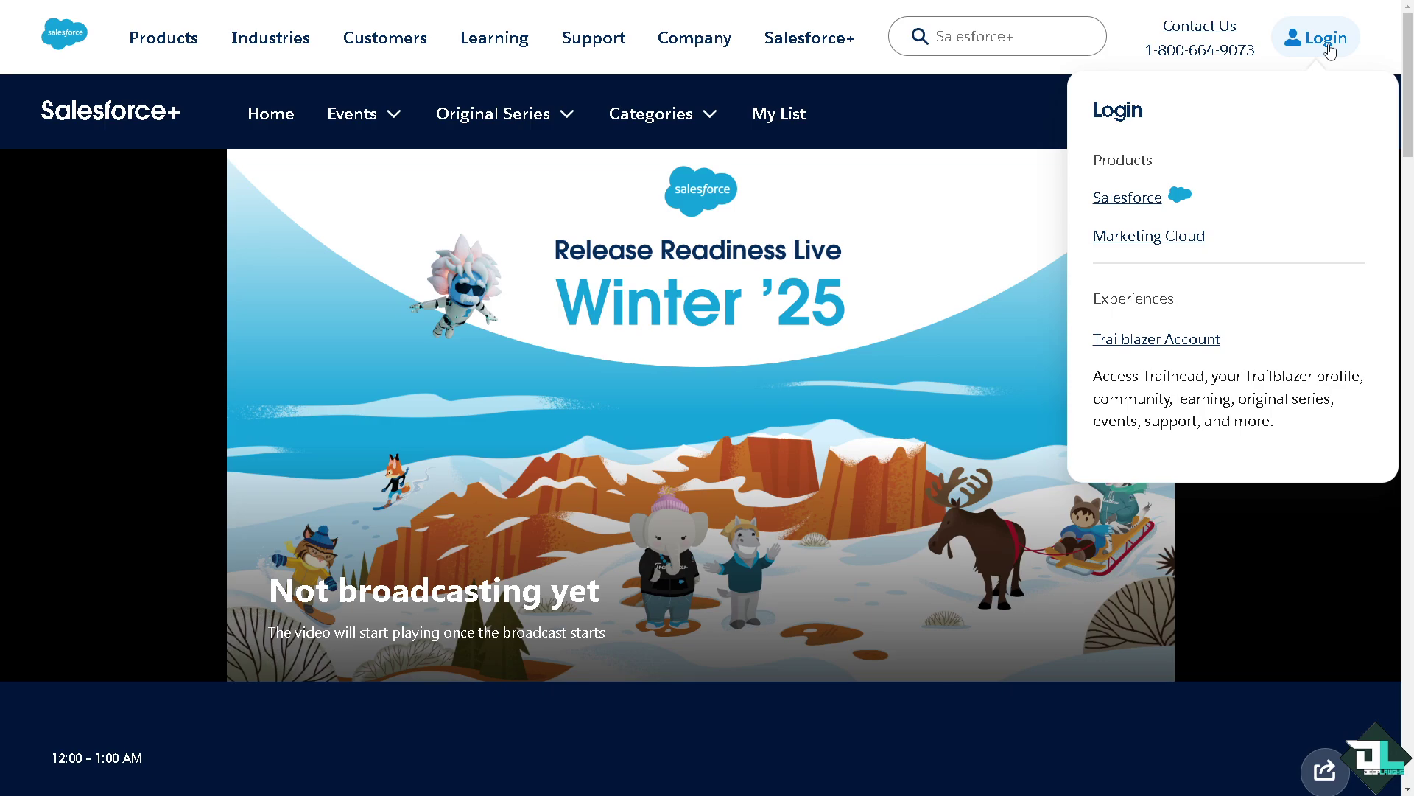
left_click(1278, 45)
left_click(1262, 120)
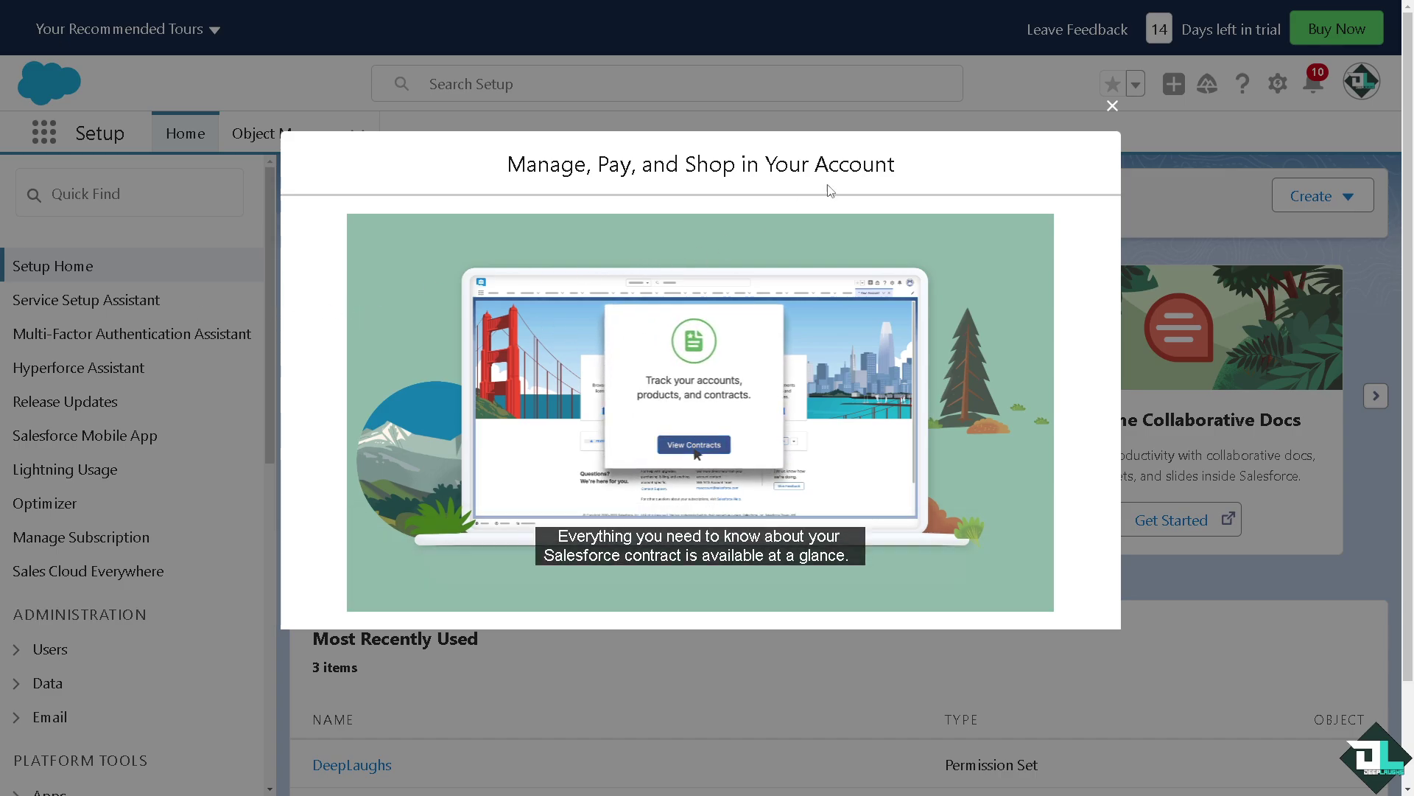
Close the 'Manage, Pay, and Shop in Your Account' video window
left_click(1112, 106)
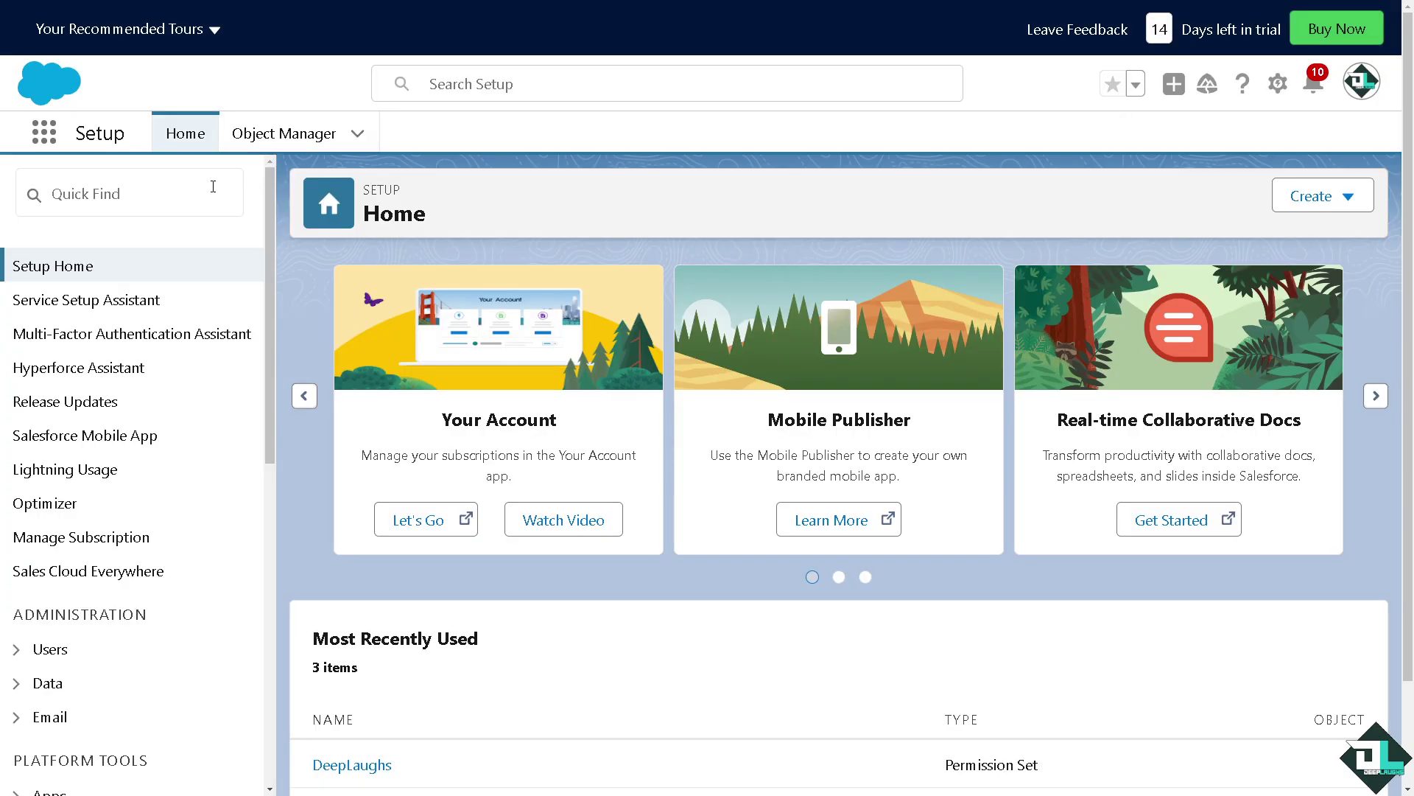
Filter the Setup menu by 'Ein' and collapse then re-expand the Einstein Search group
left_click(101, 199)
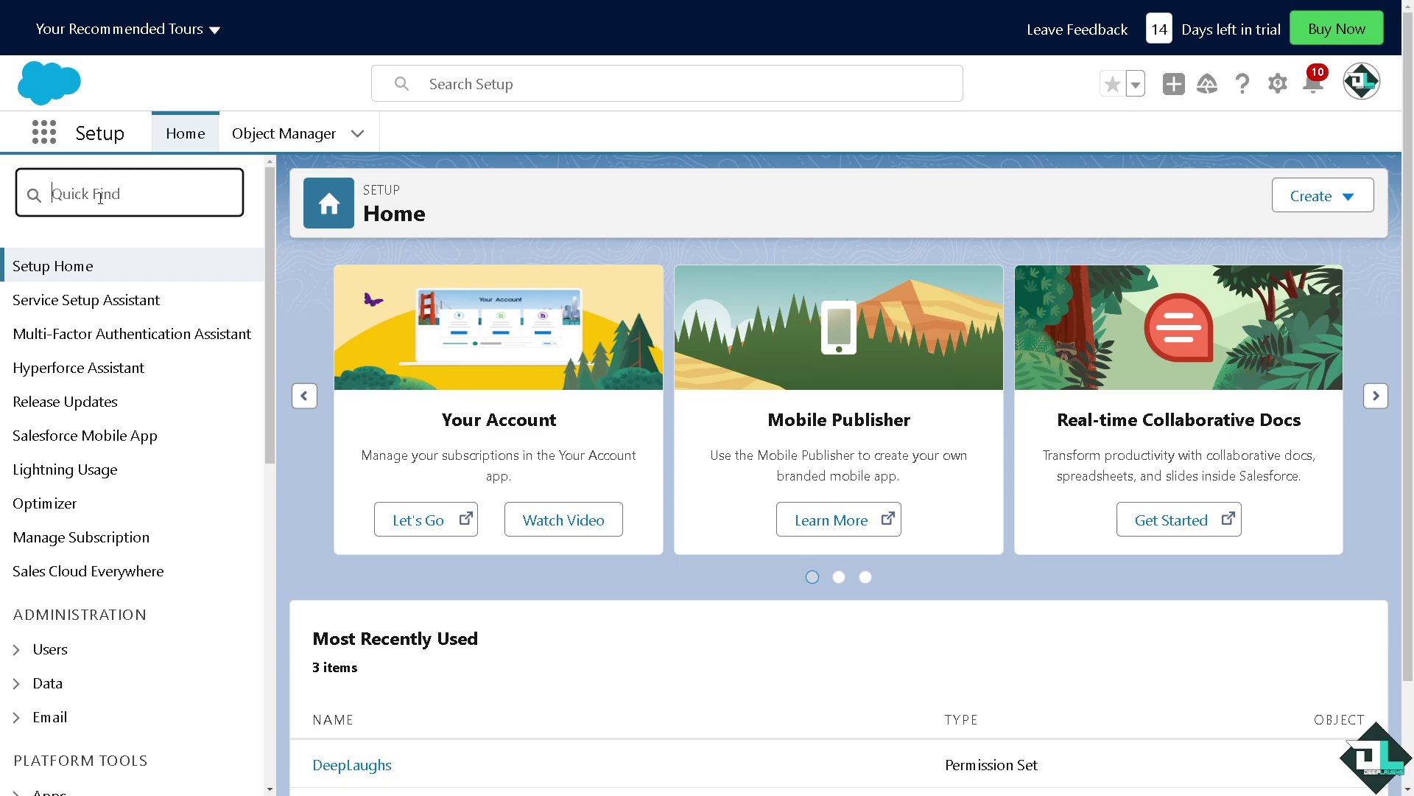
type("Einst")
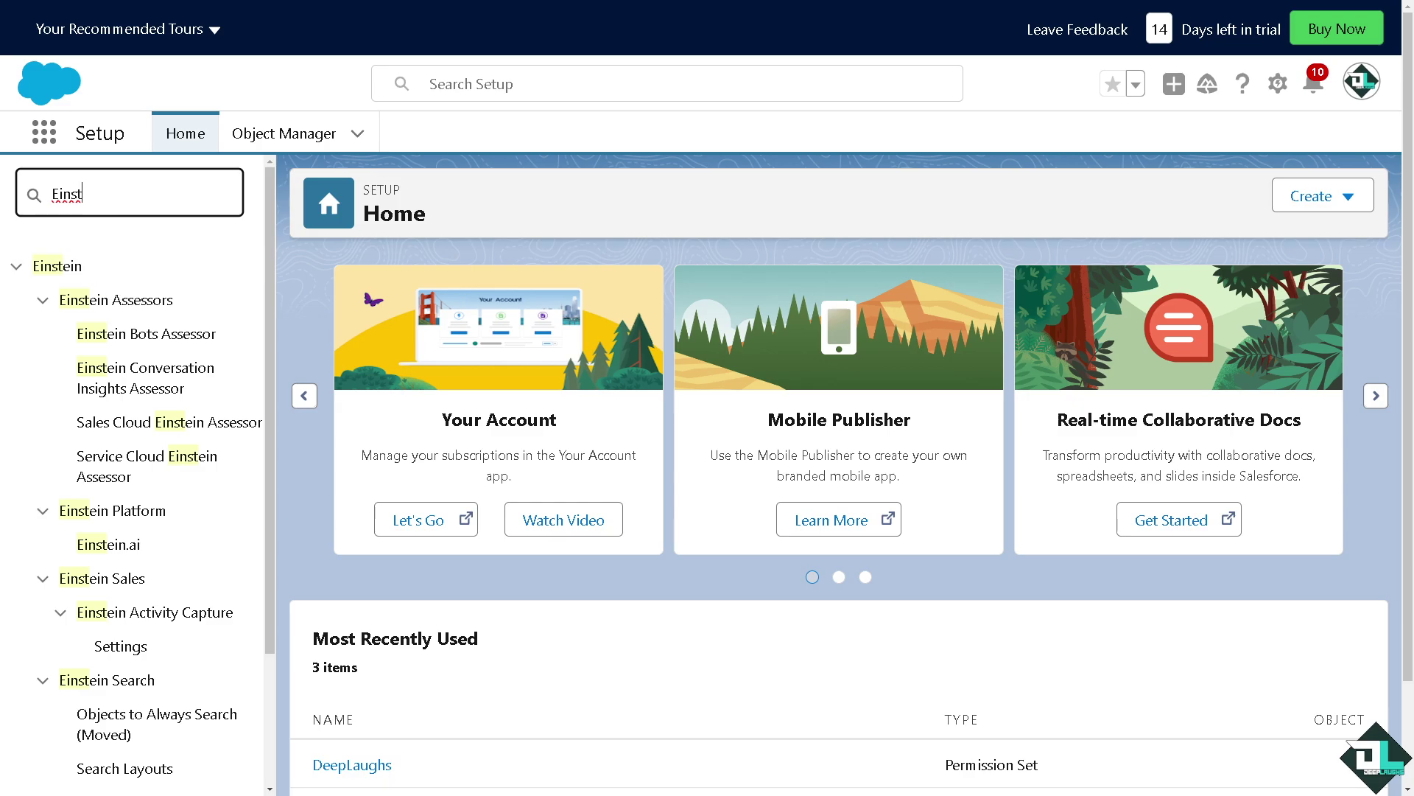
left_click(159, 184)
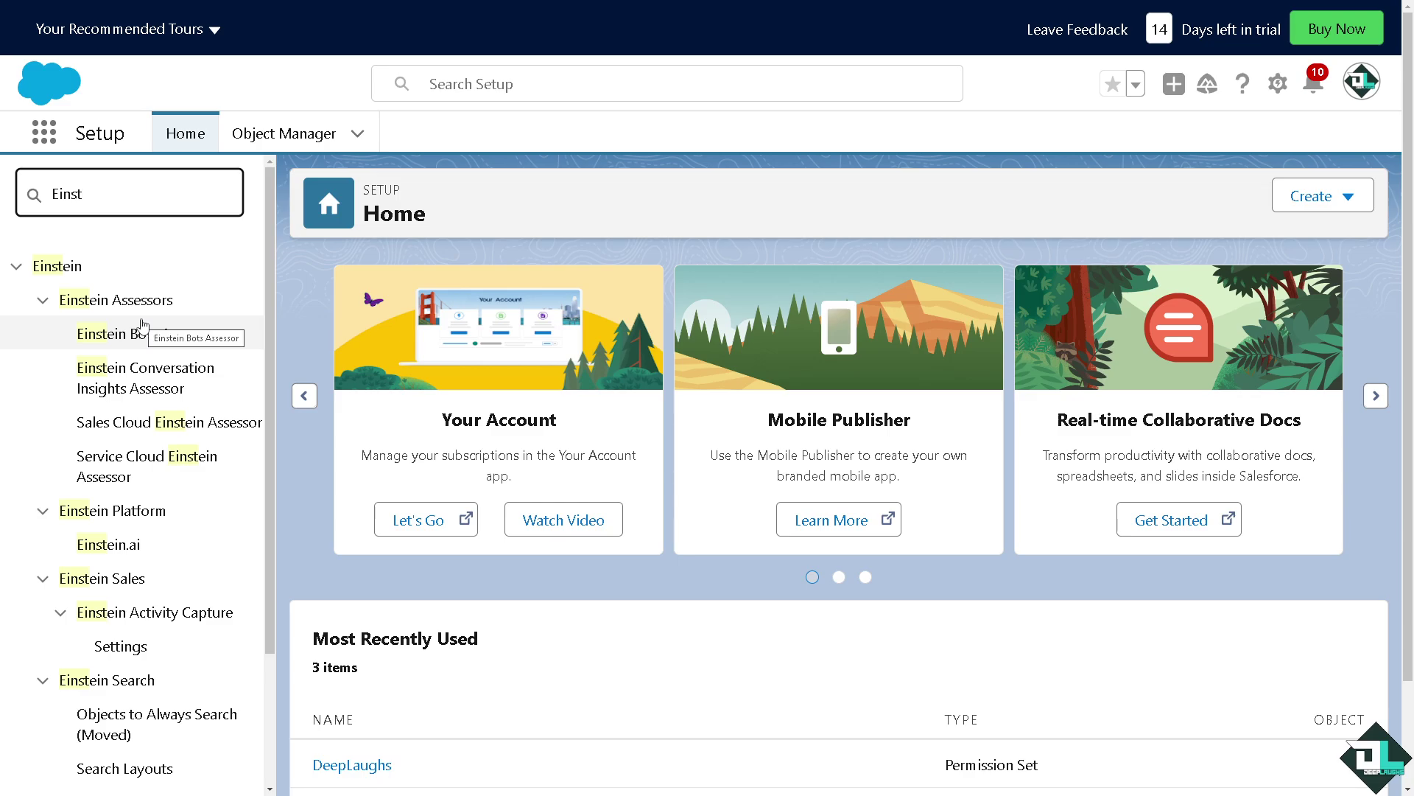
scroll(118, 508, "down", 2)
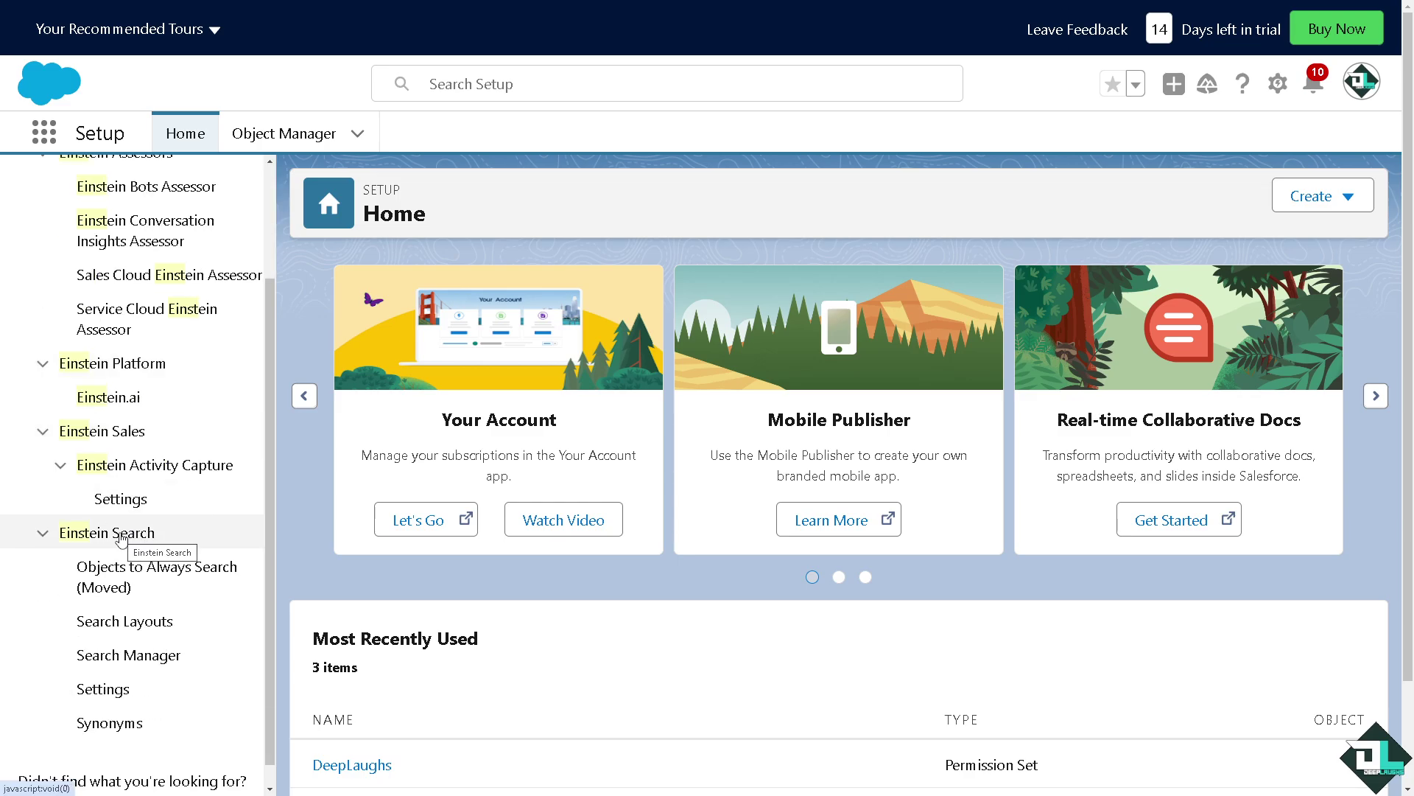
scroll(120, 537, "down", 1)
left_click(109, 514)
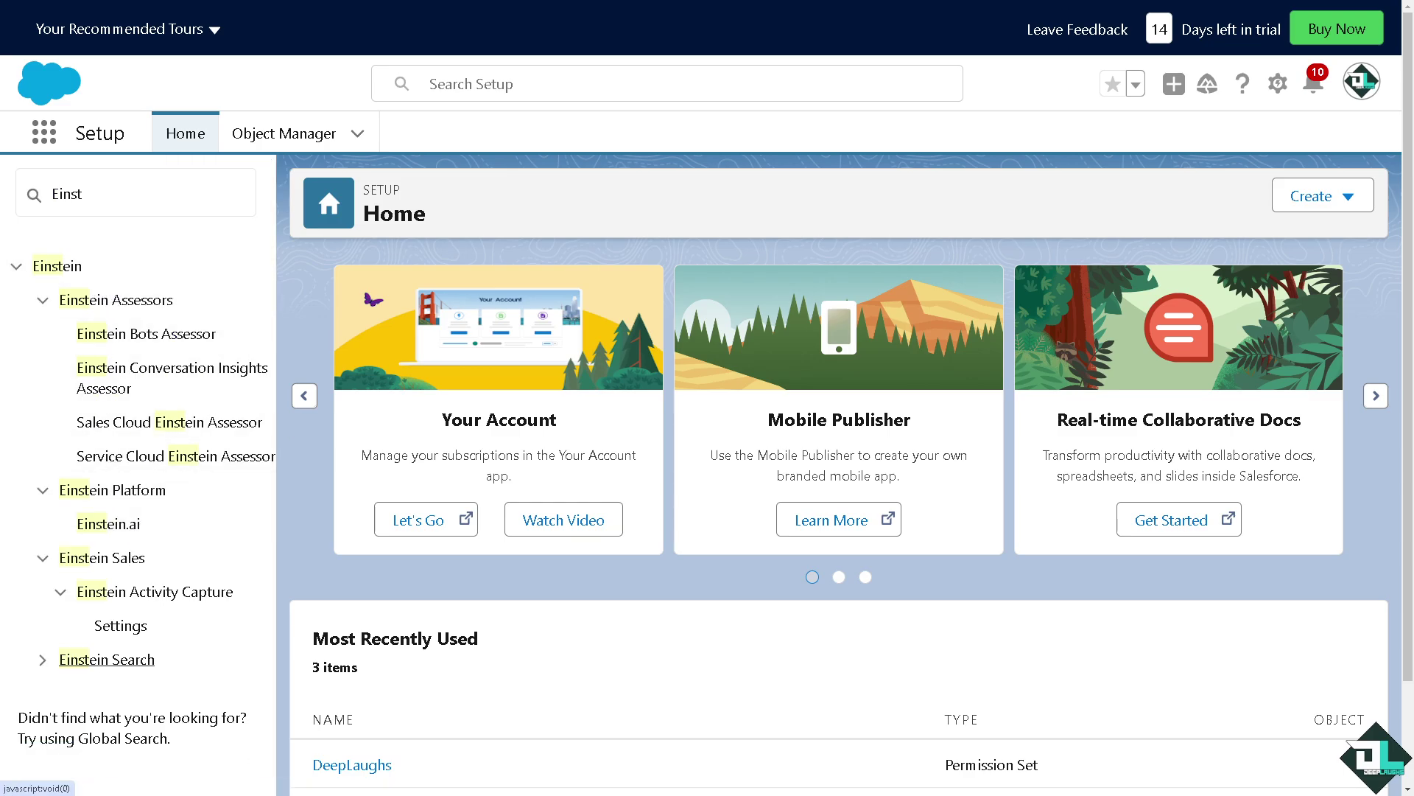
left_click(80, 661)
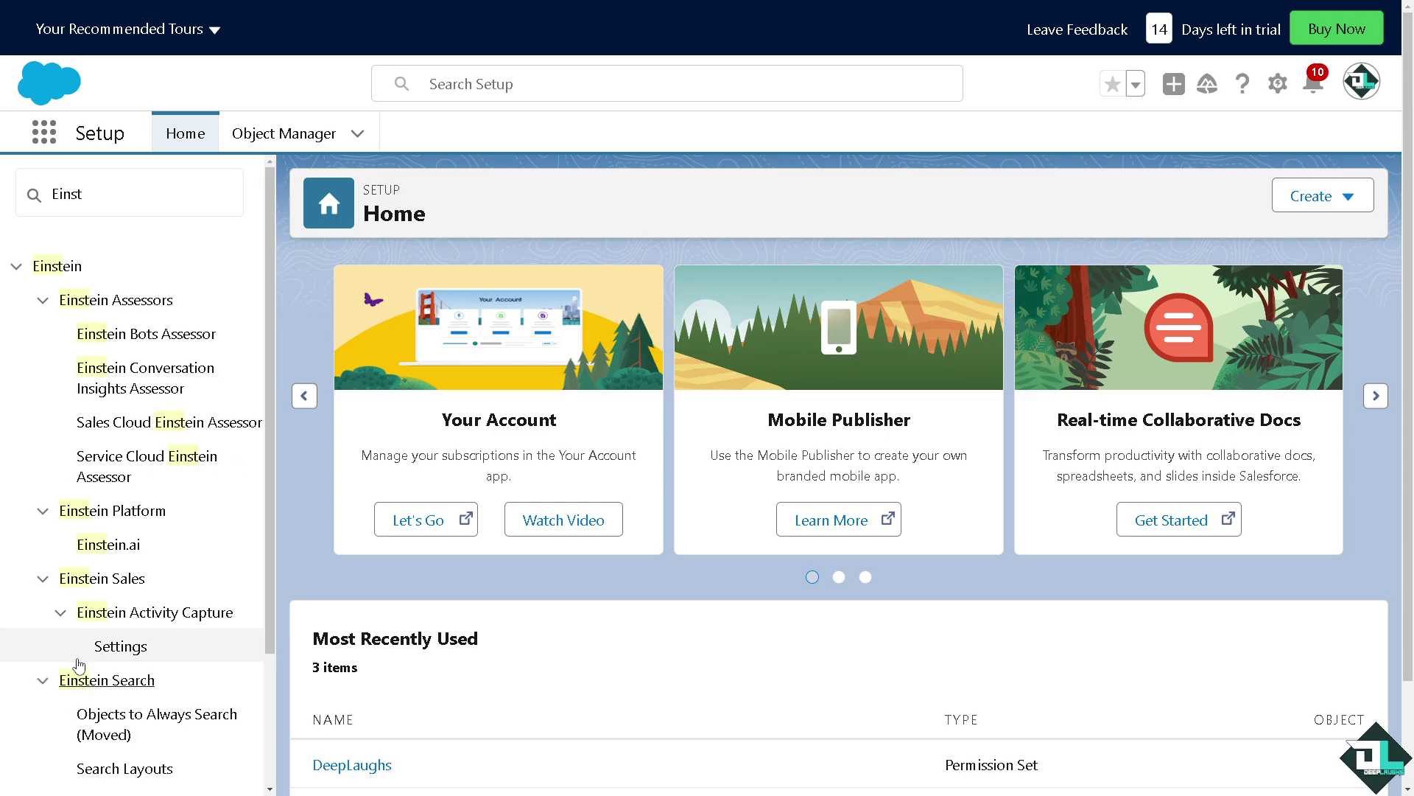
scroll(110, 678, "down", 2)
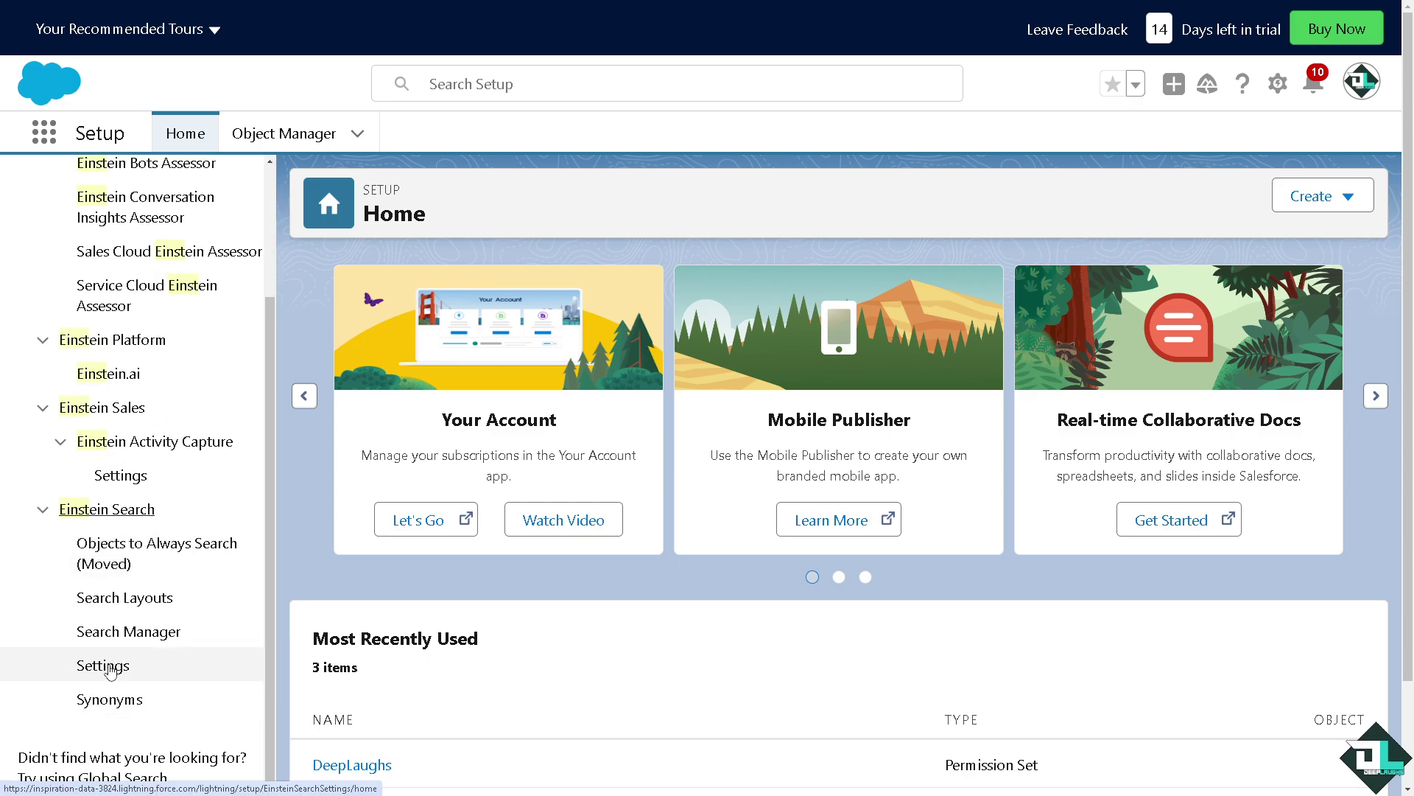
Enable Natural Language Search filters in the Einstein Search settings and save
left_click(103, 665)
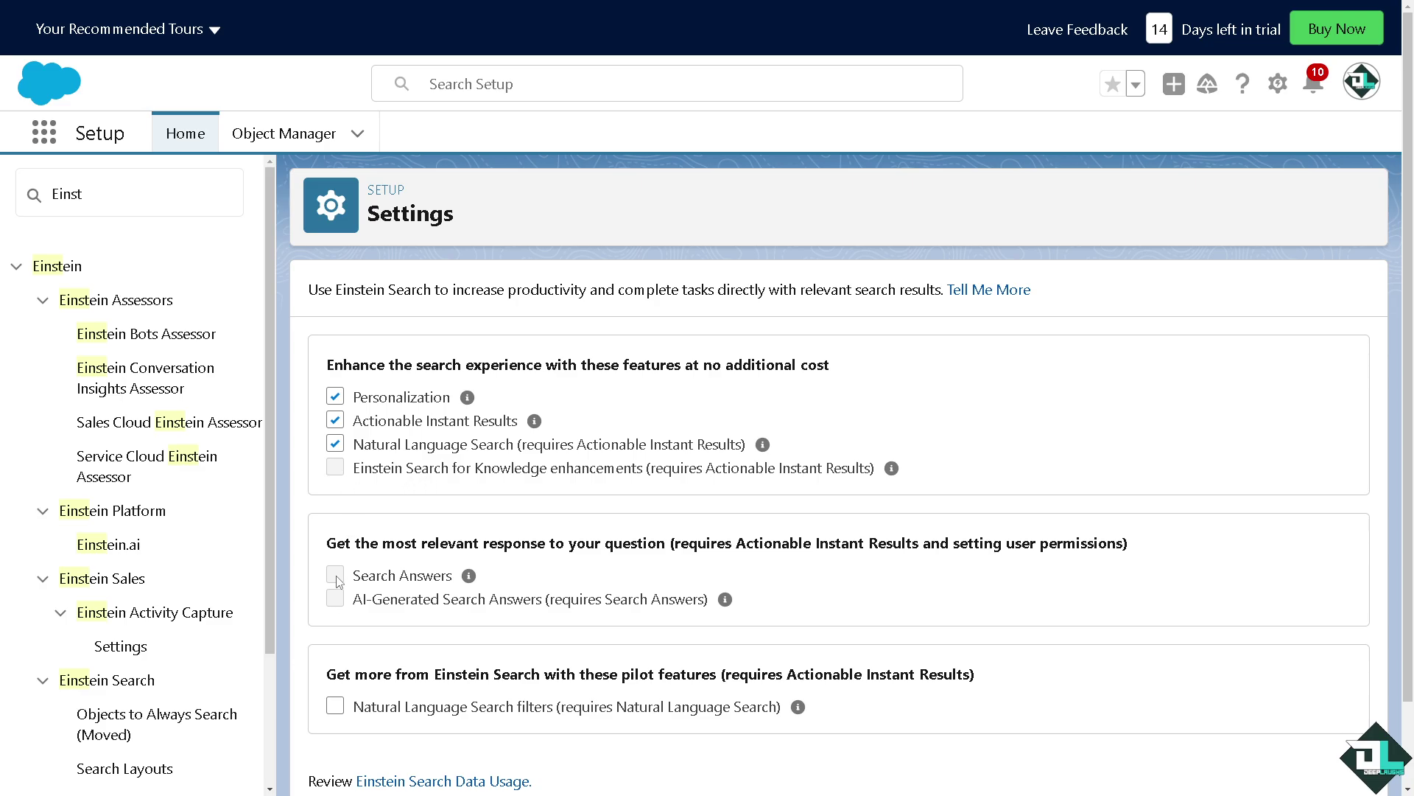
scroll(368, 587, "down", 1)
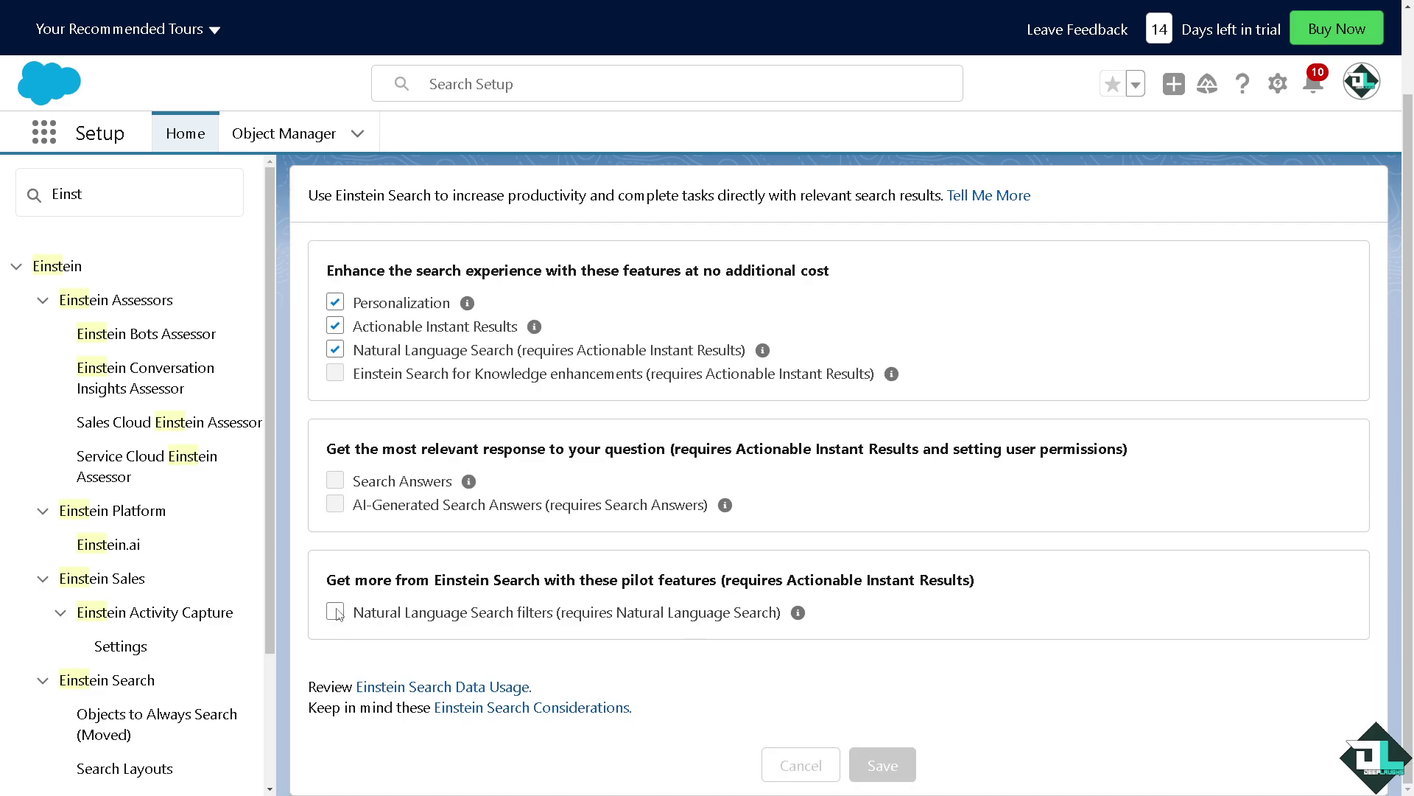
left_click(337, 612)
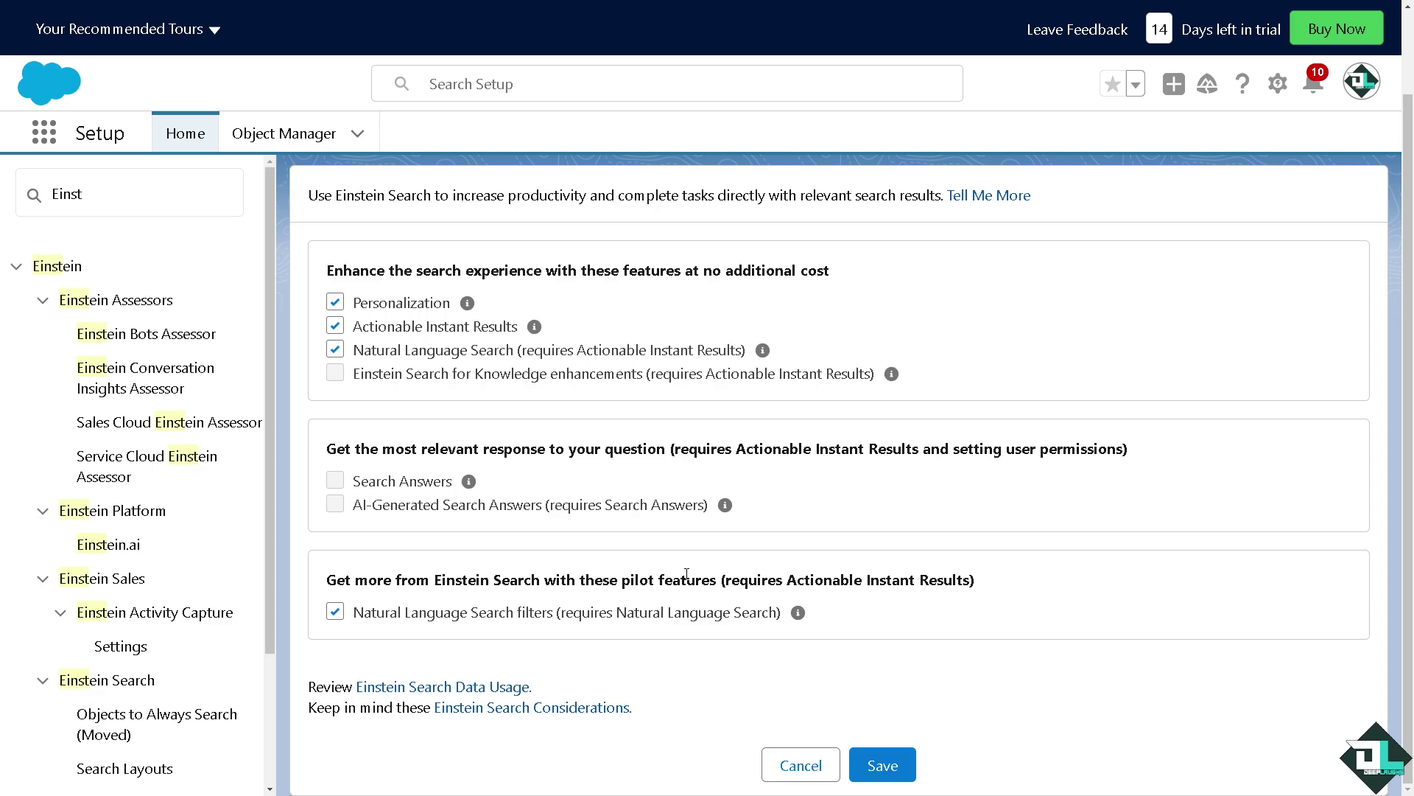
left_click(882, 764)
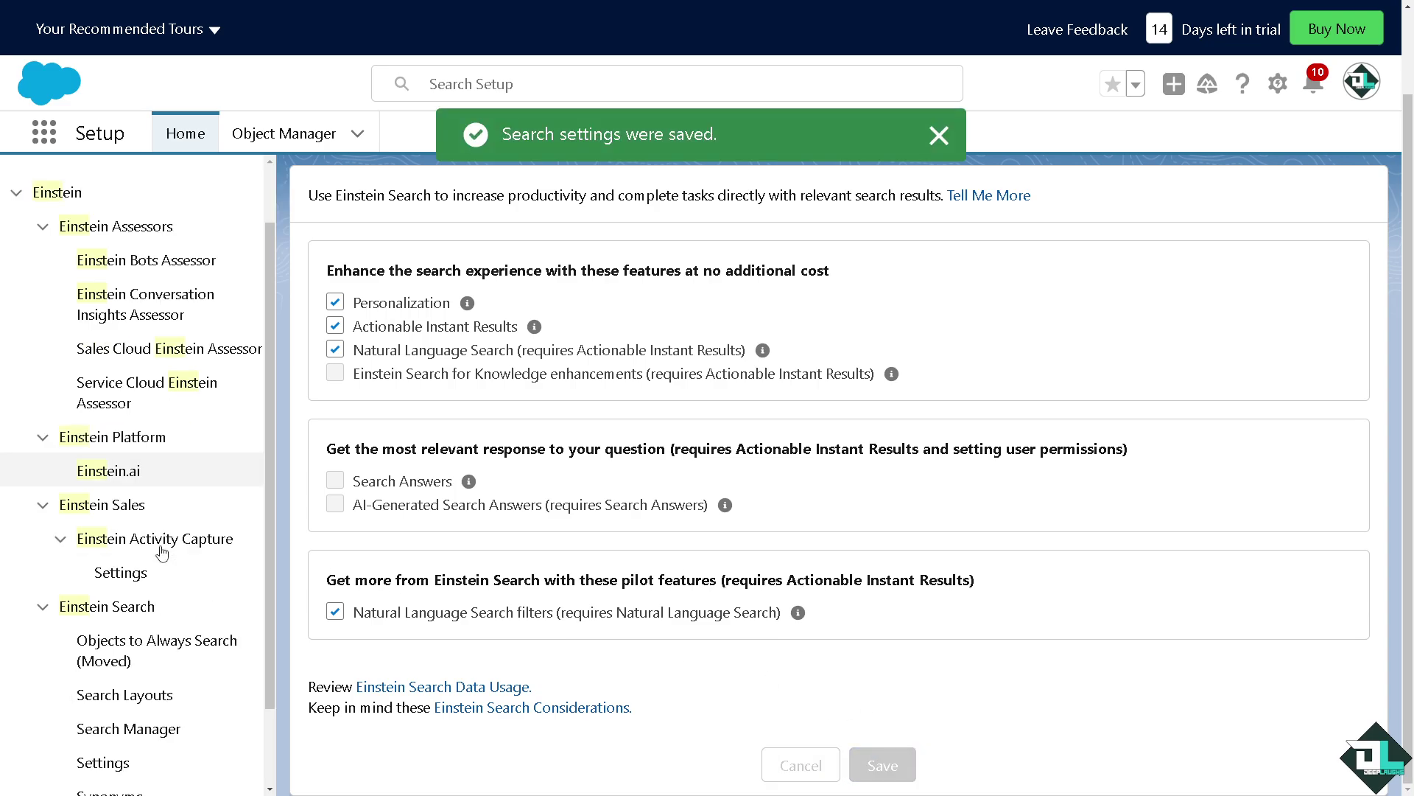
Collapse and re-expand the Einstein Platform group in the Setup menu
scroll(162, 553, "down", 2)
scroll(157, 582, "down", 1)
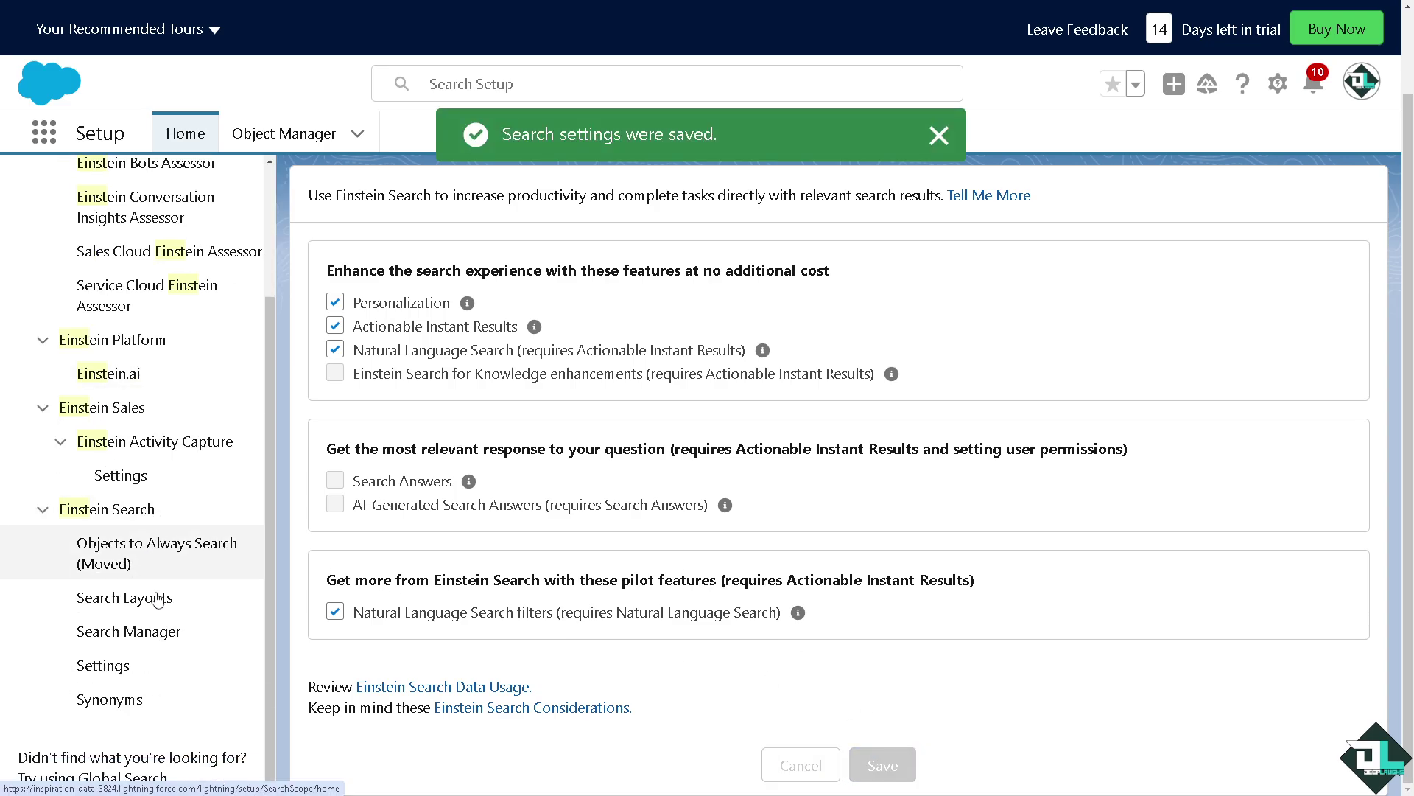
left_click(92, 341)
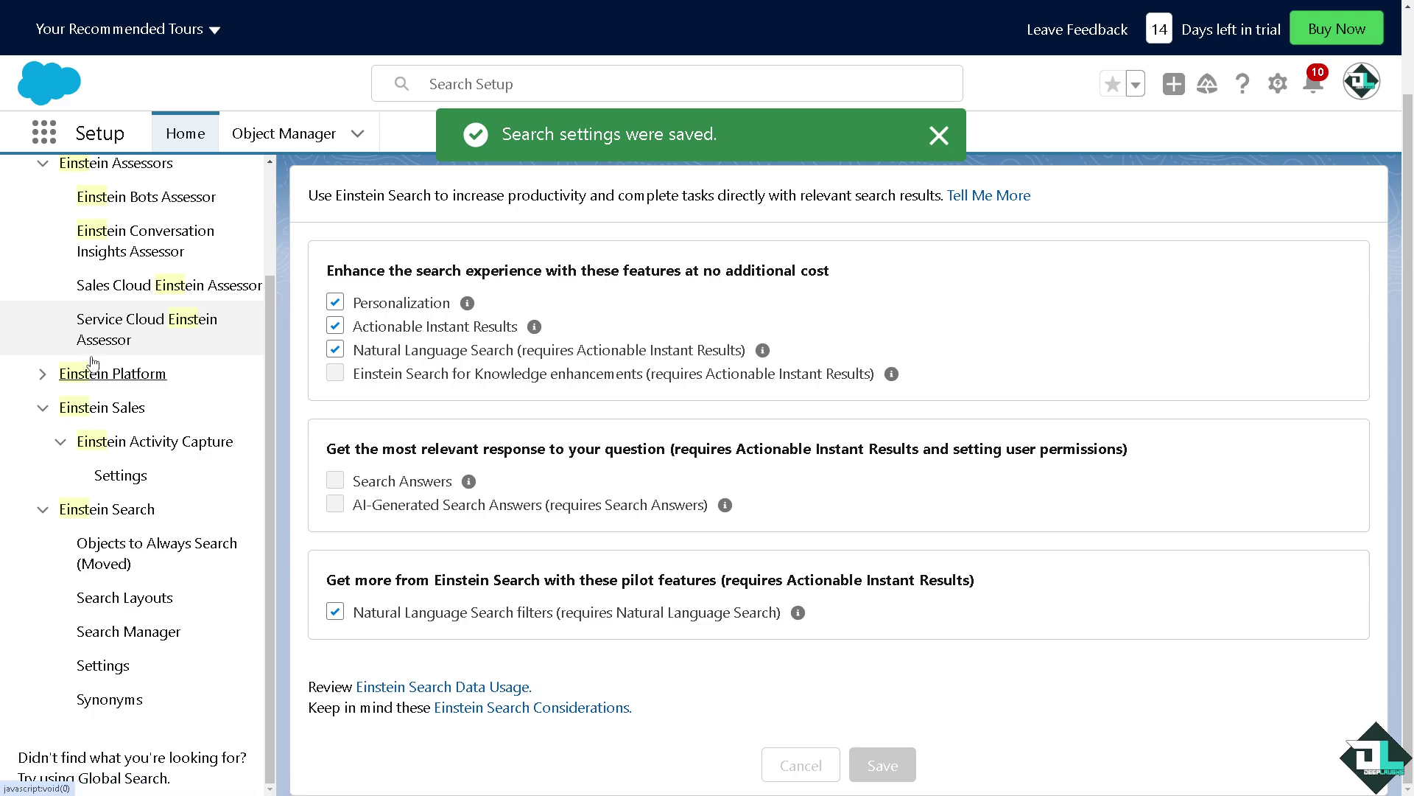
left_click(50, 384)
Open Einstein.ai Key Management, then collapse and re-expand the Einstein Assessors group
left_click(96, 407)
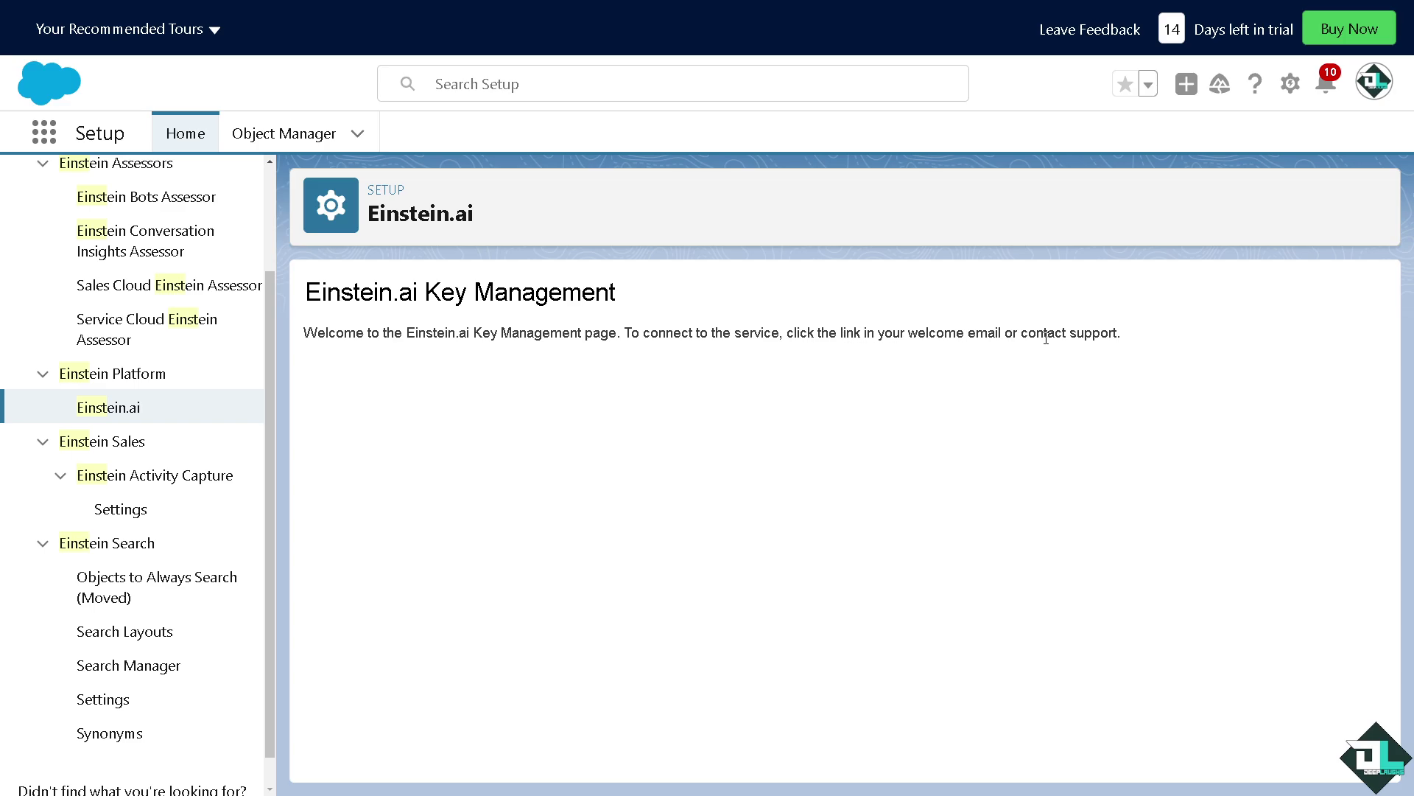
scroll(180, 425, "up", 1)
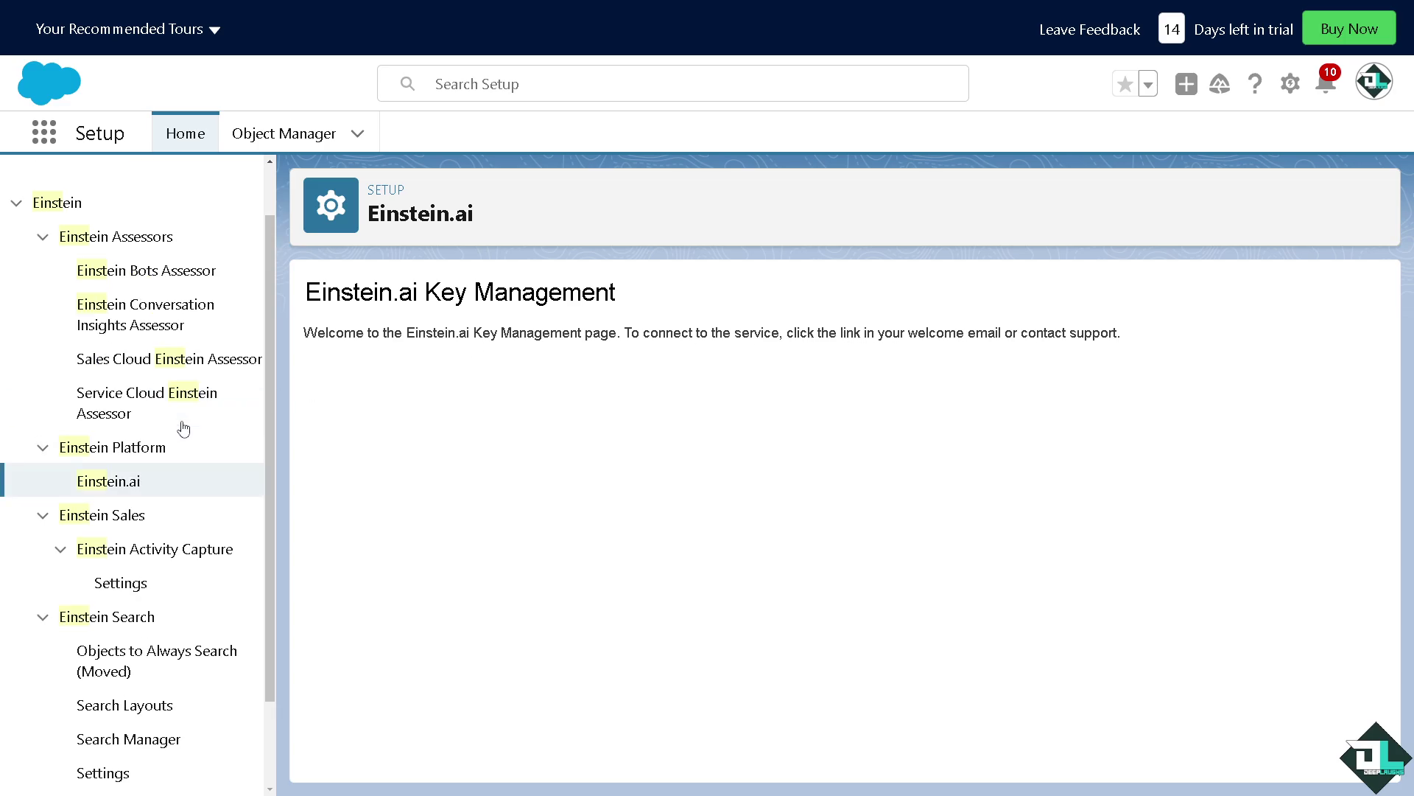
left_click(95, 243)
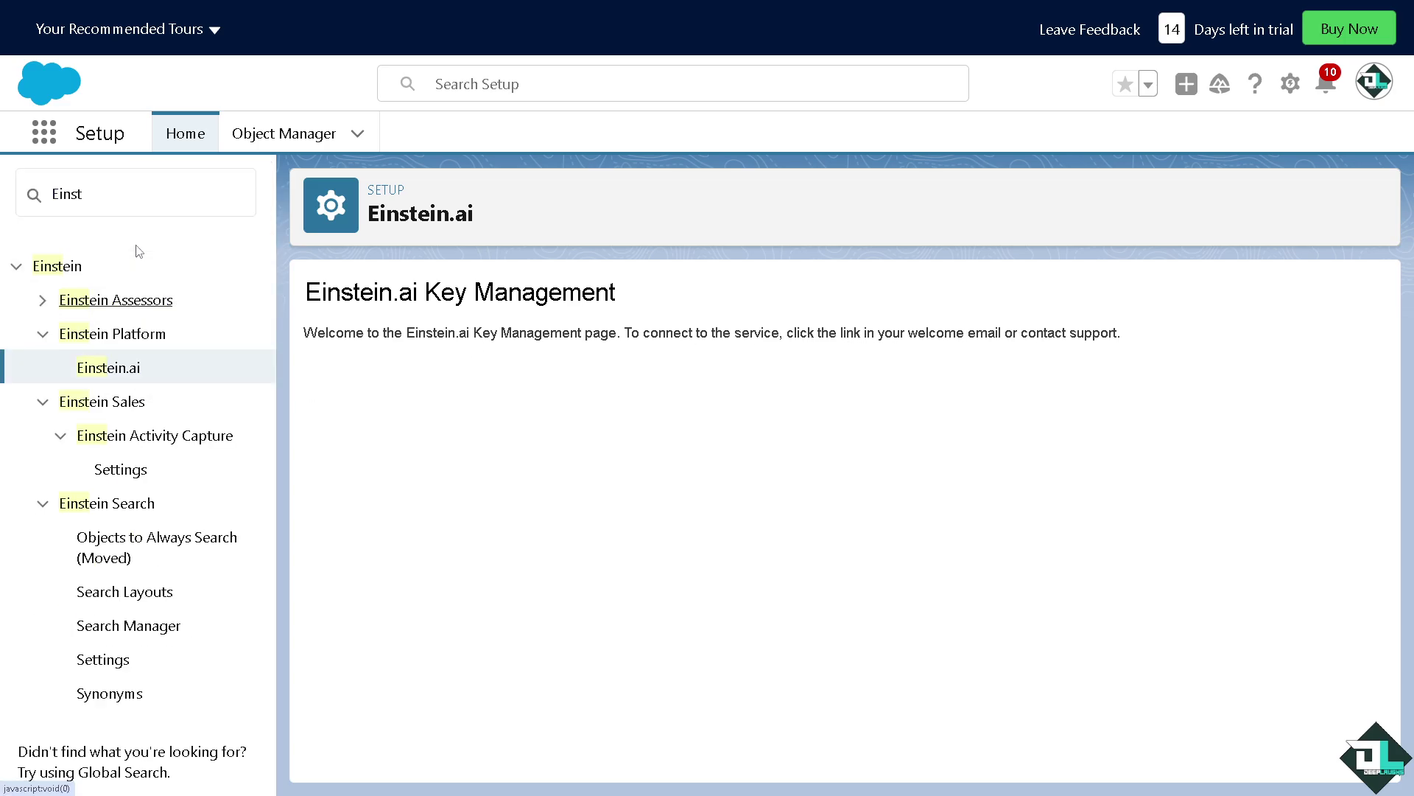
left_click(42, 298)
Review the Einstein Bots Assessor's Estimated Bots ROI card, then open Einstein Activity Capture Settings
left_click(145, 336)
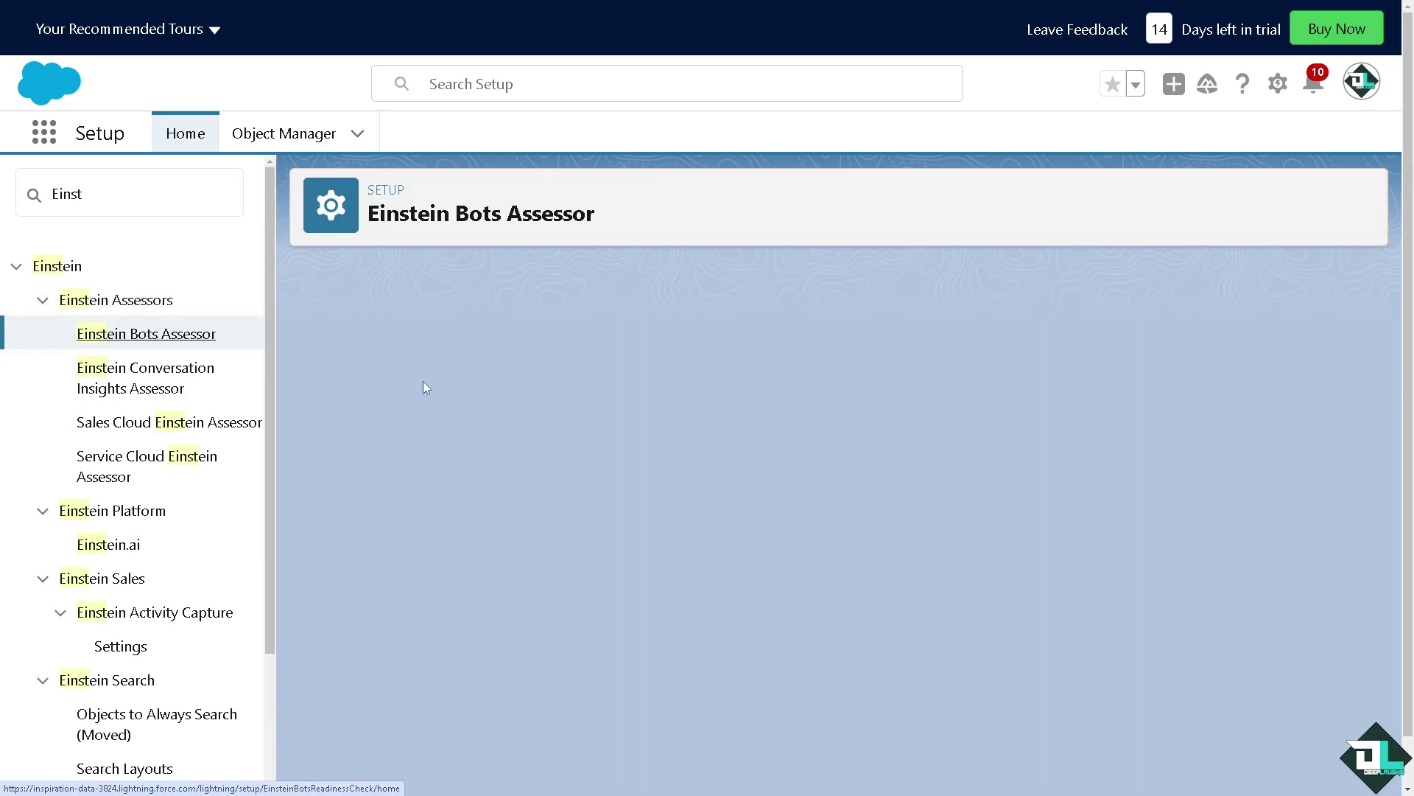
scroll(425, 382, "down", 5)
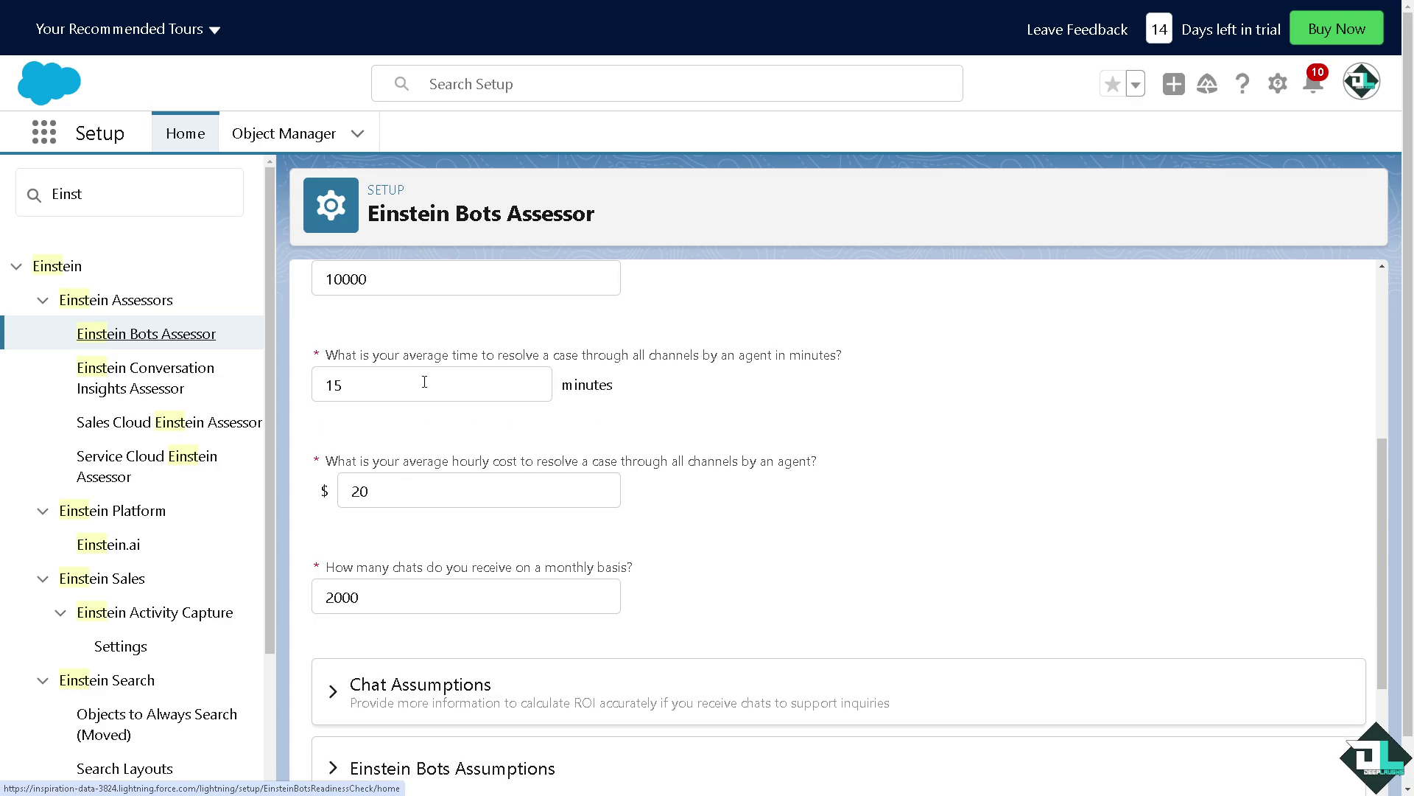
scroll(424, 381, "down", 3)
scroll(424, 381, "down", 1)
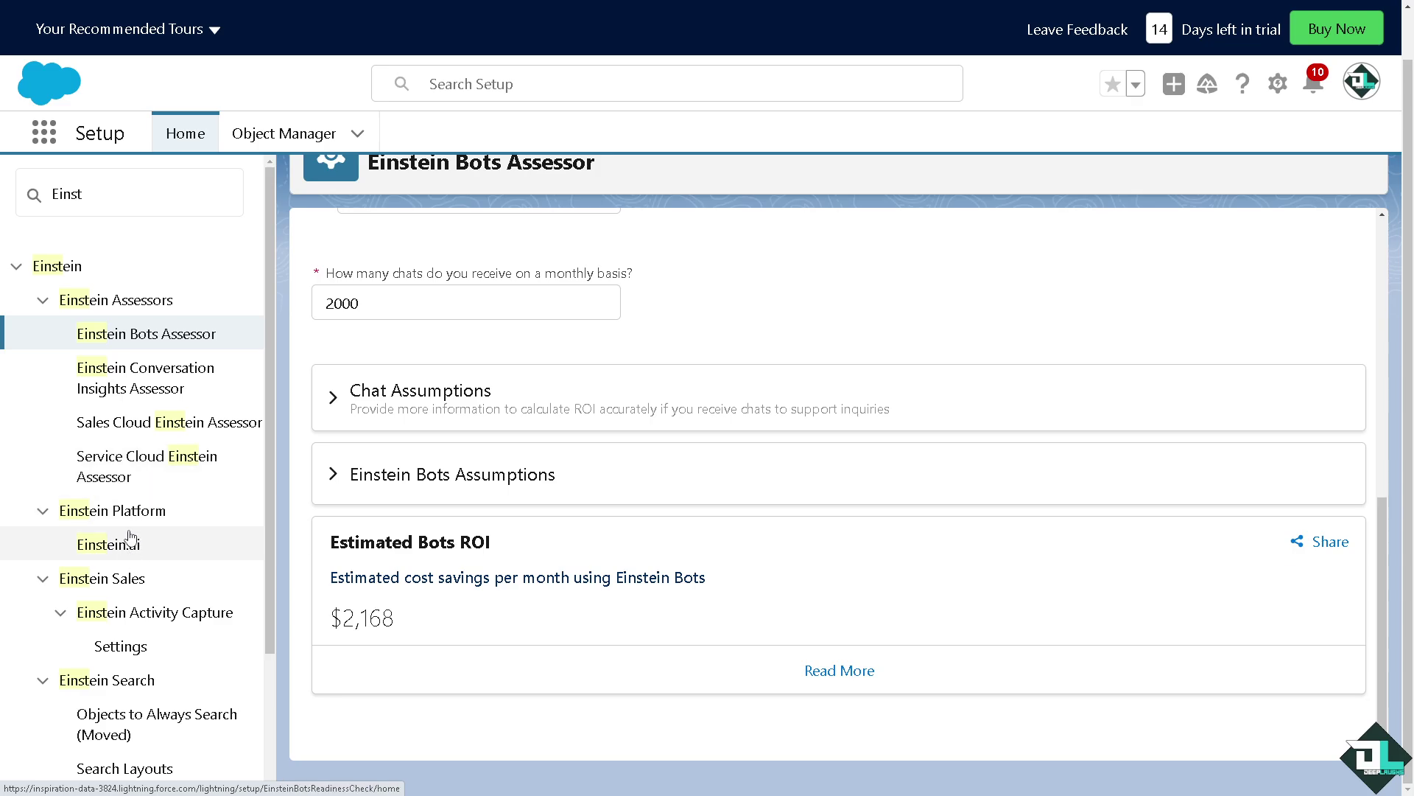
left_click(122, 645)
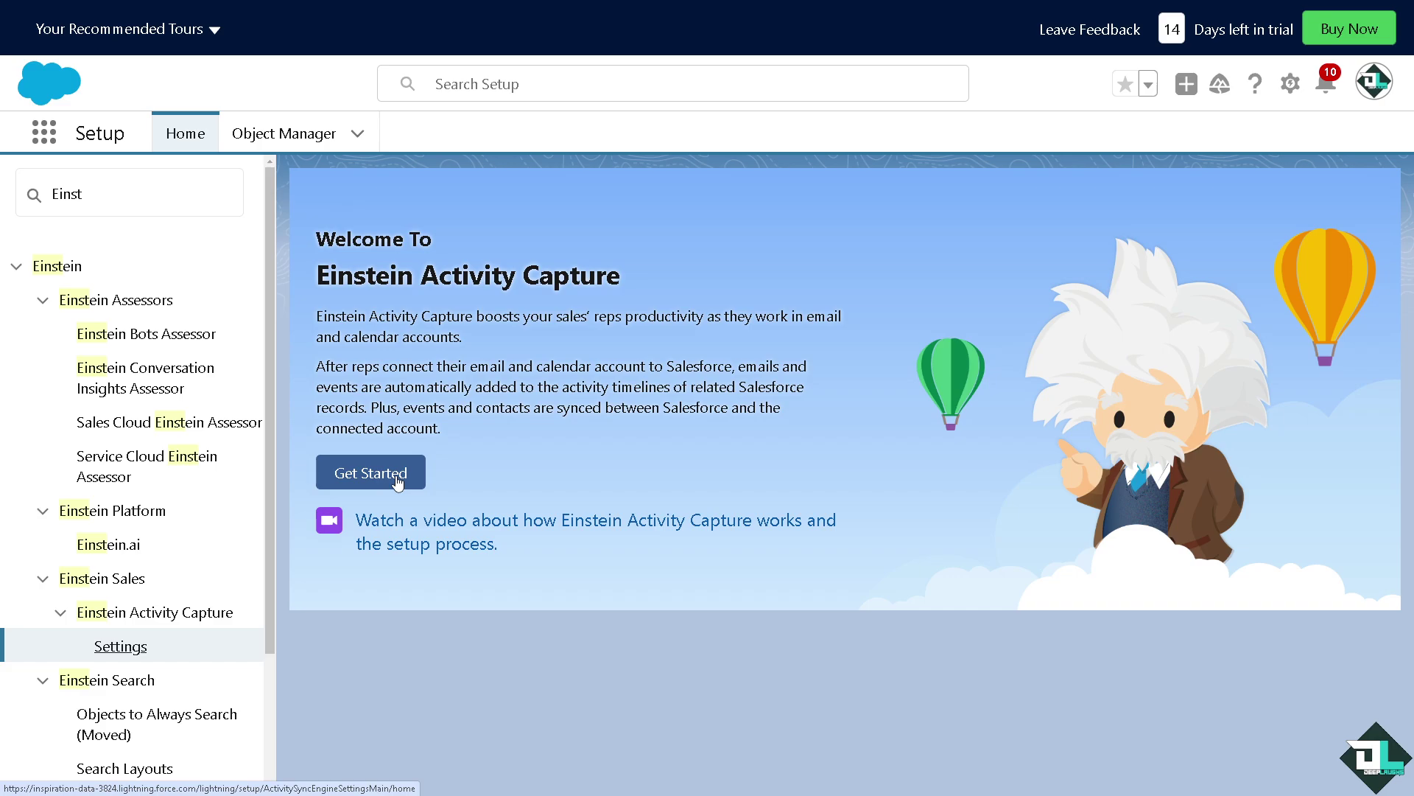
Begin Einstein Activity Capture setup, confirm authorization, and accept the Einstein terms
left_click(398, 480)
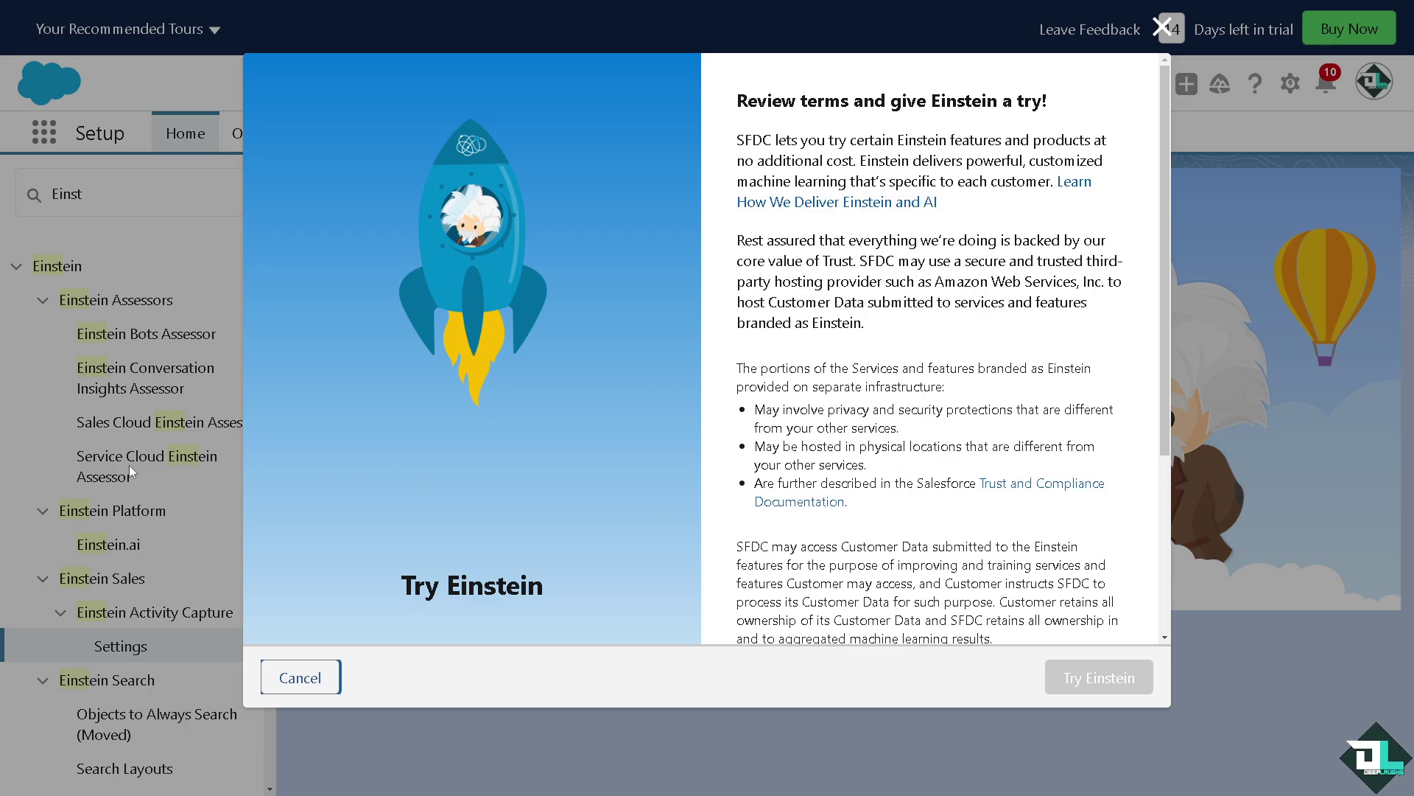
scroll(1045, 492, "down", 3)
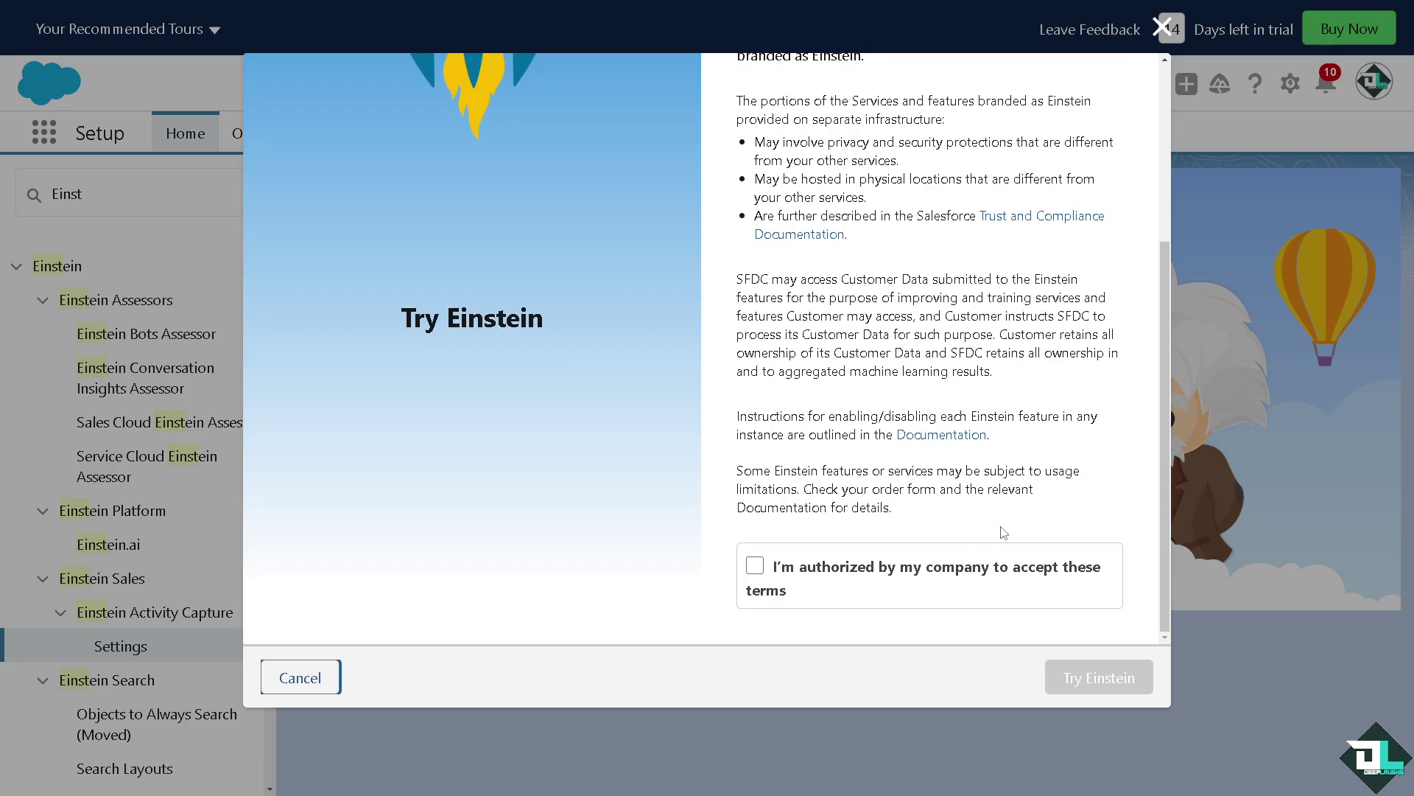
left_click(755, 565)
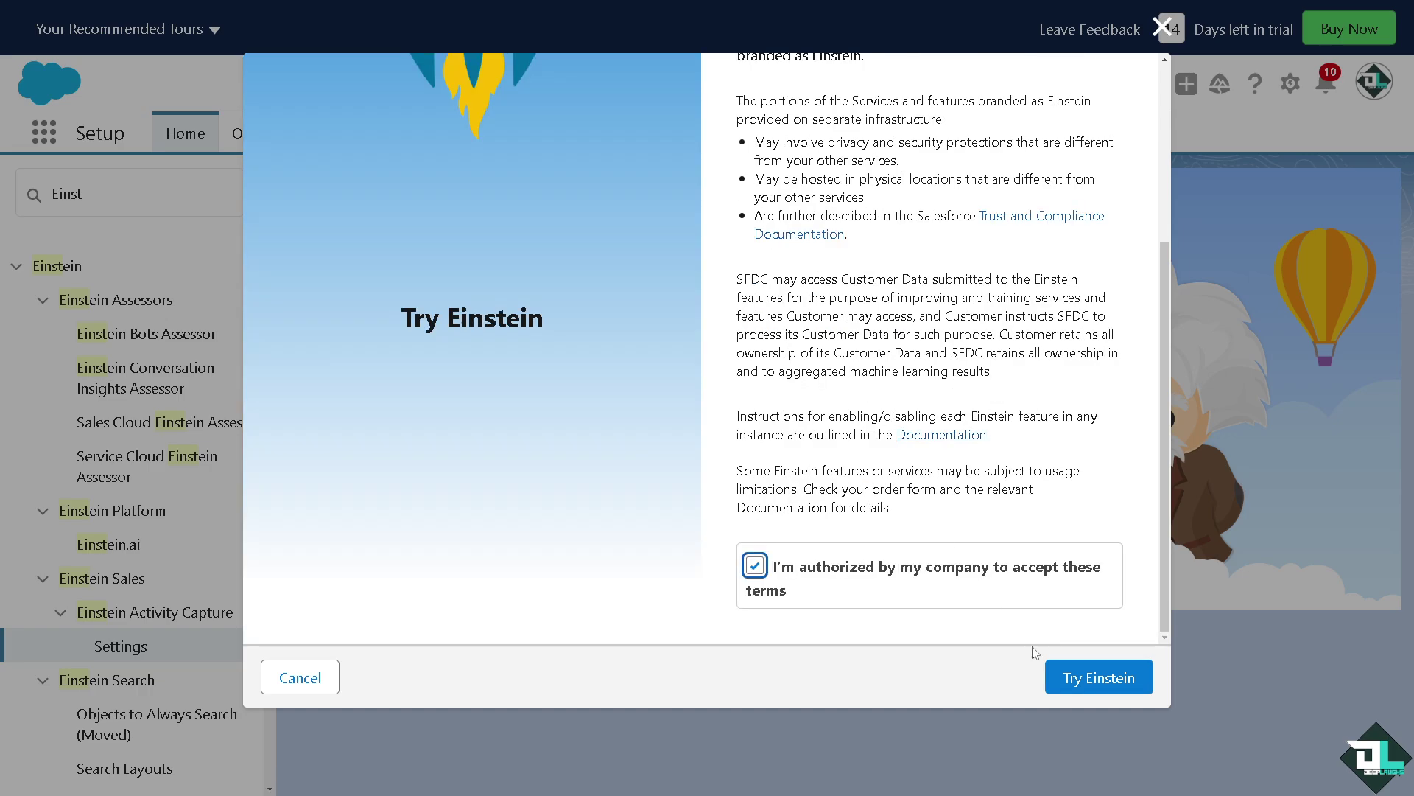
left_click(1077, 678)
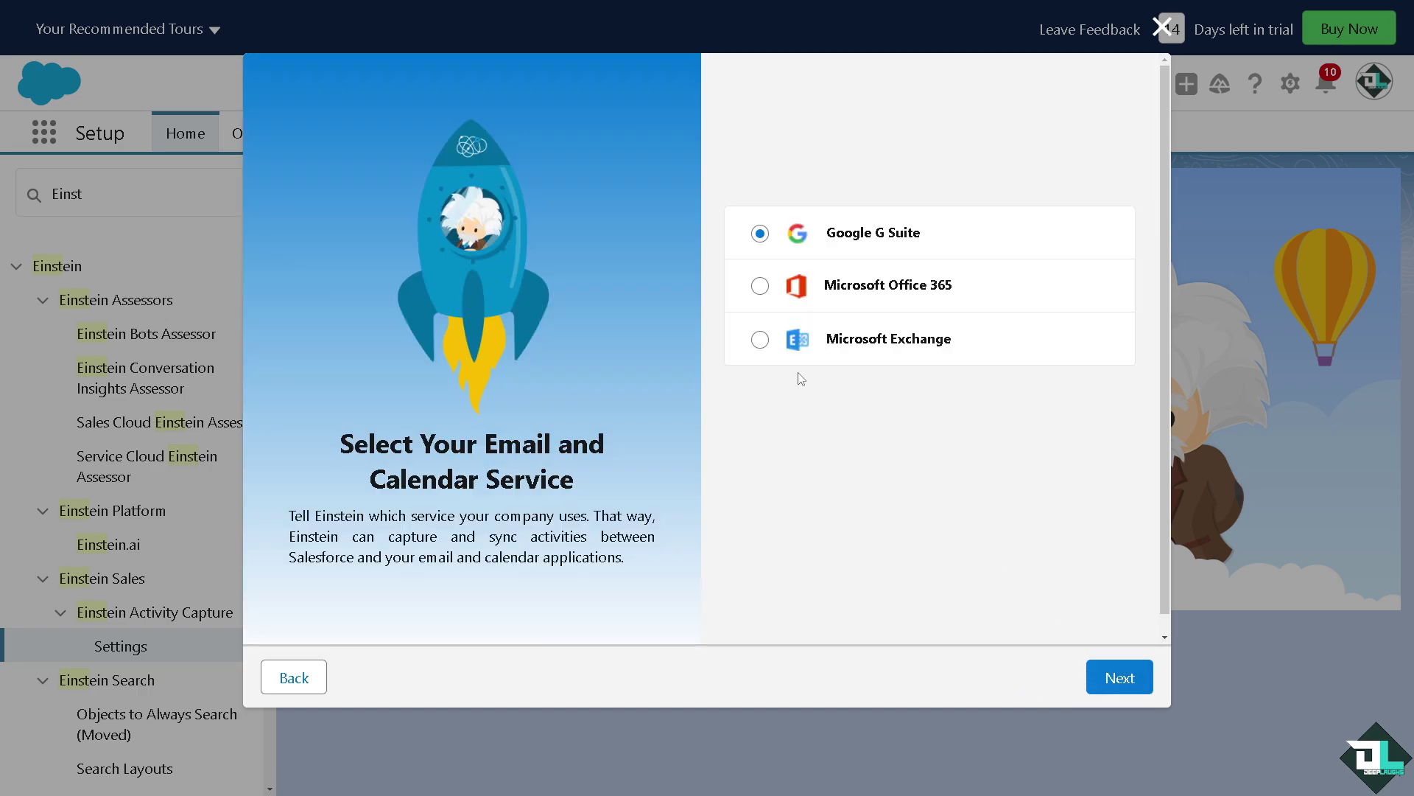